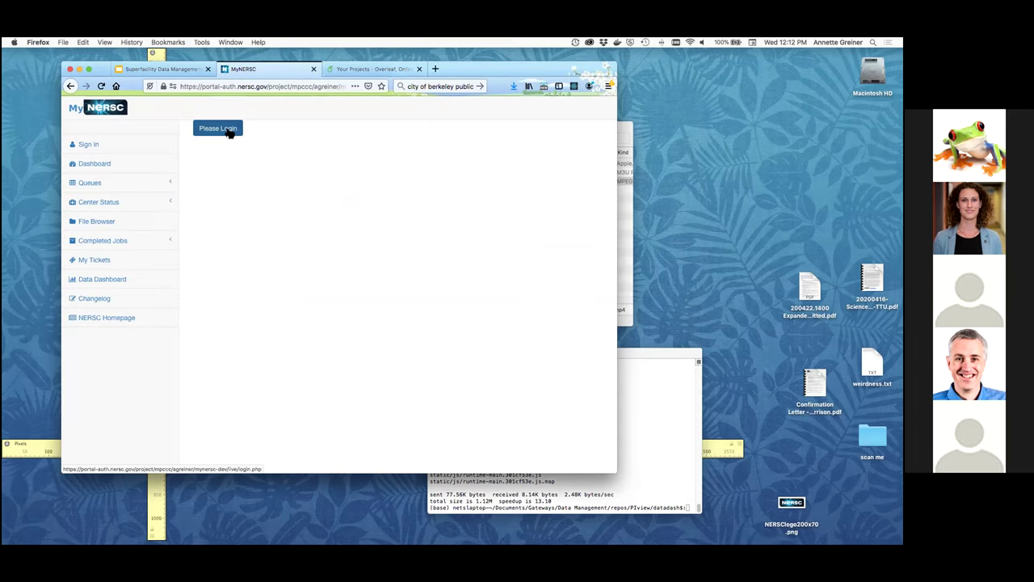
- Look at the data usage dashboard, then return and reach the MyNERSC sign-in form
left_click(109, 278)
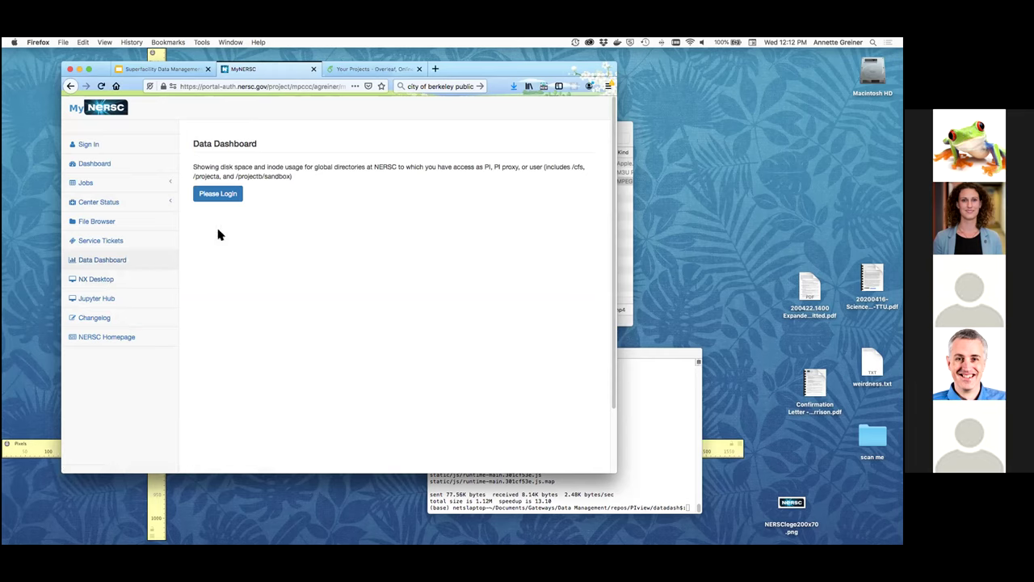
left_click(69, 86)
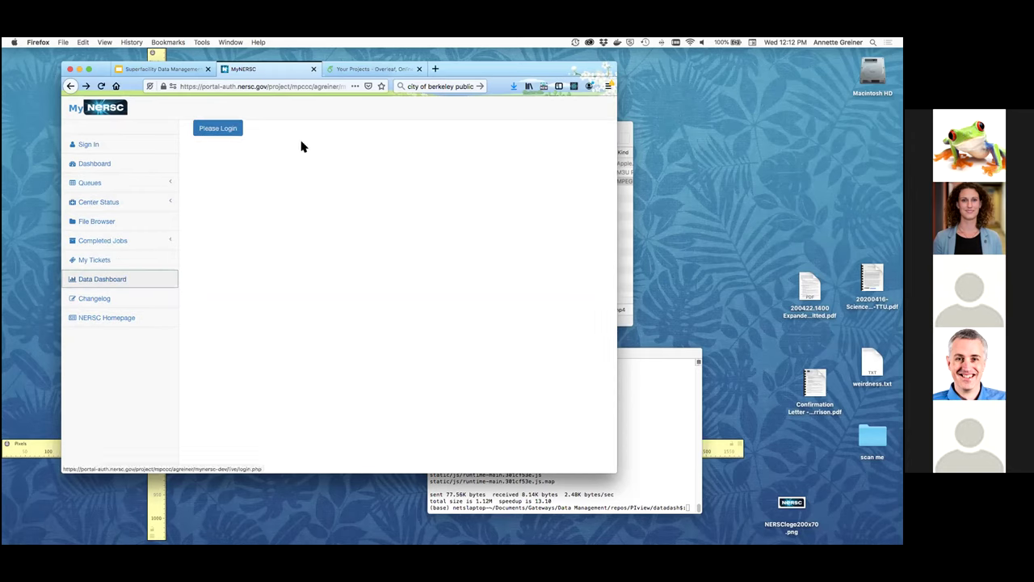
left_click(218, 129)
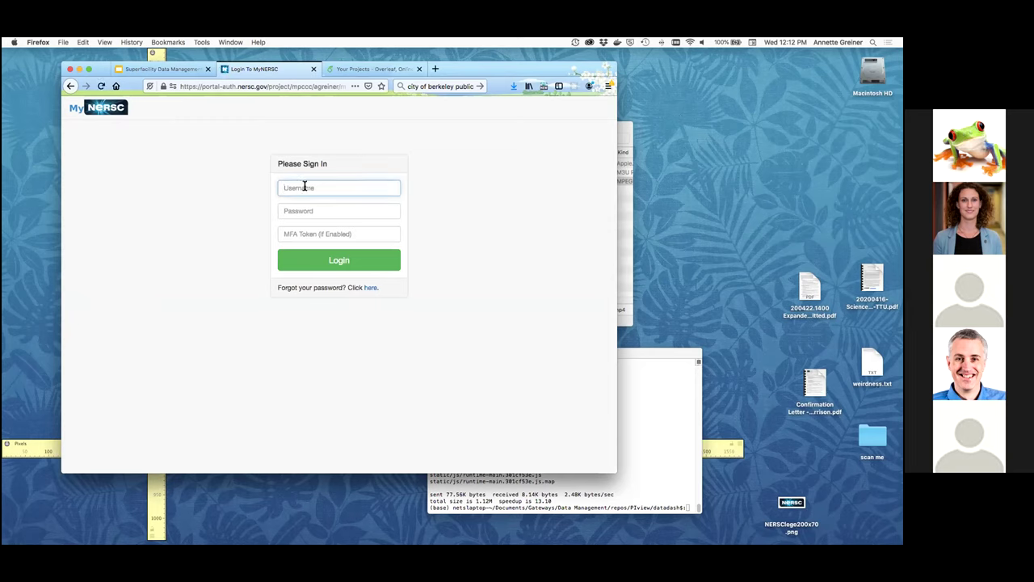
- Log in with the account username, password and MFA token
left_click(305, 186)
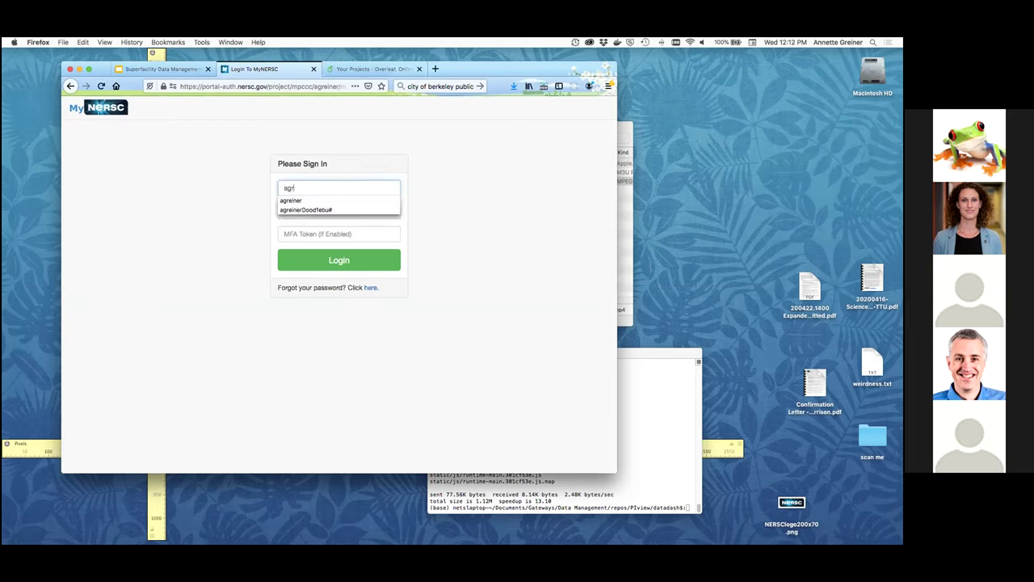
left_click(312, 210)
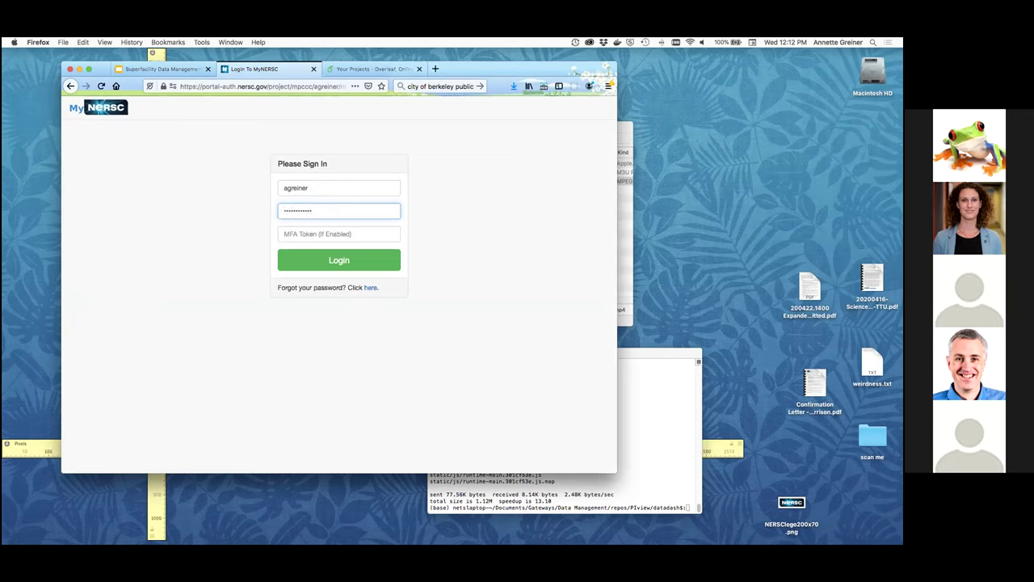
left_click(284, 234)
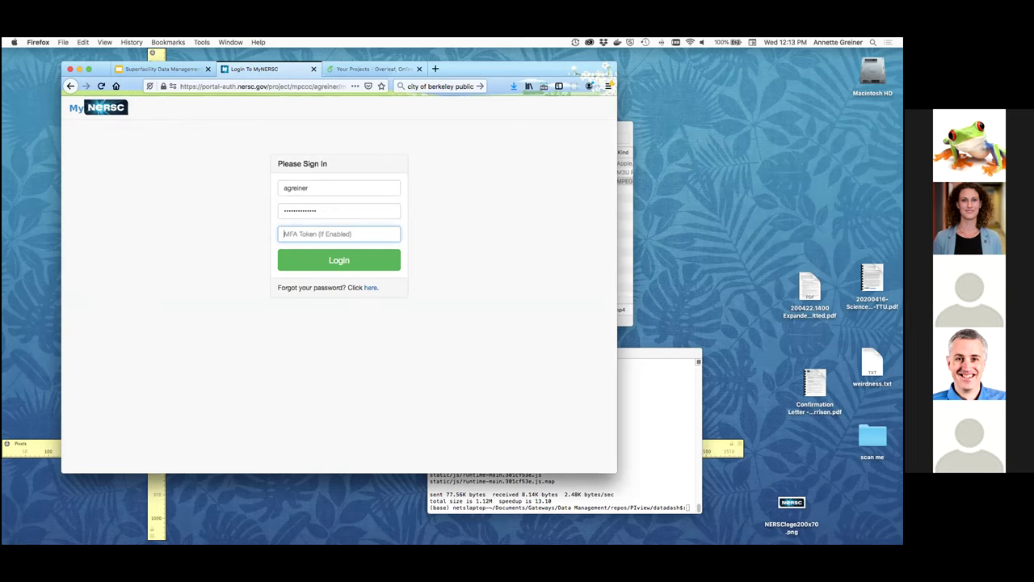
key("Return")
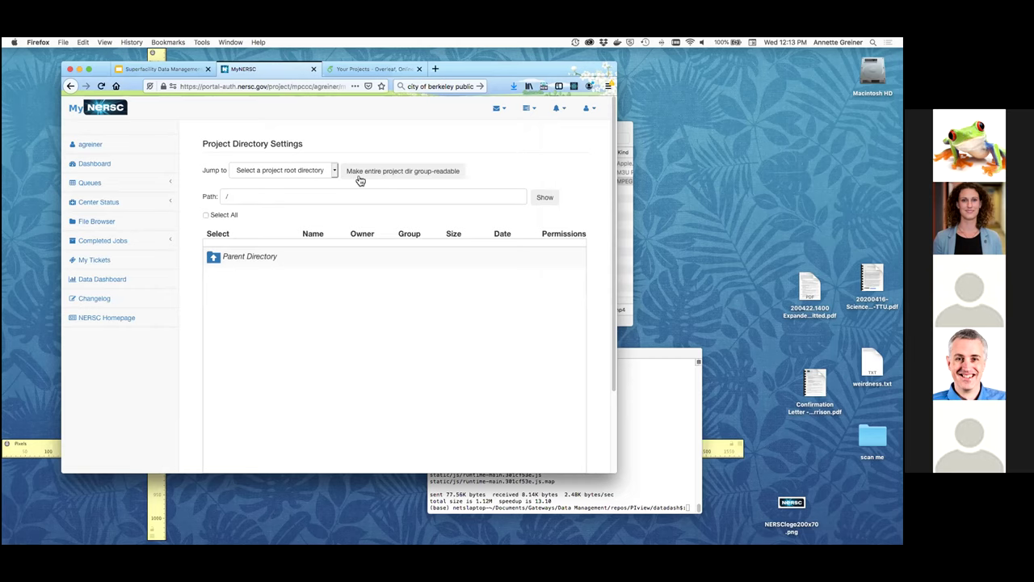
- Choose 'das directory in cfs-dev' from the Jump to project root list
left_click(331, 170)
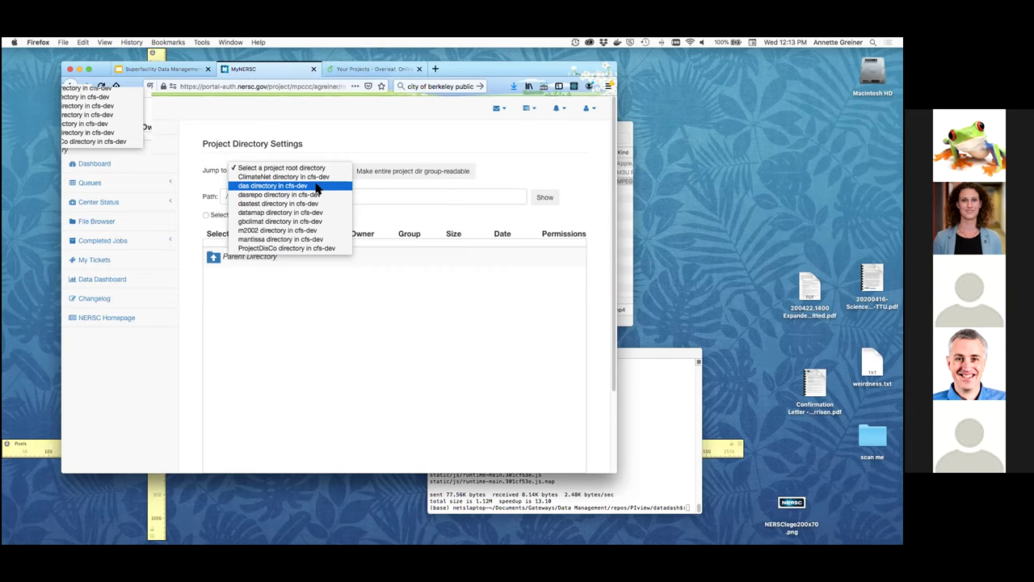
left_click(316, 188)
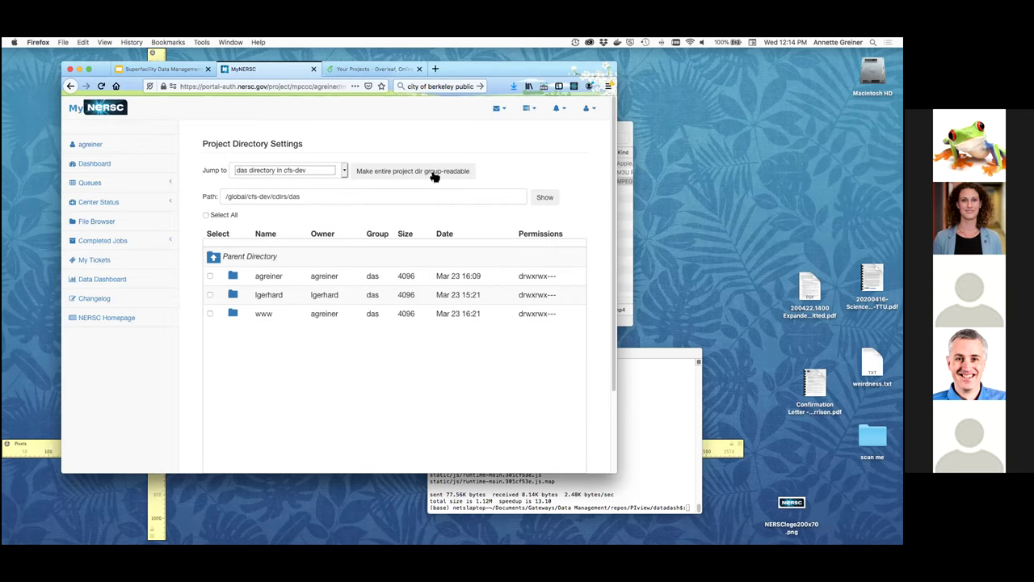
- Confirm making the entire das project directory group das and group-readable, acknowledging the pending notice
left_click(433, 174)
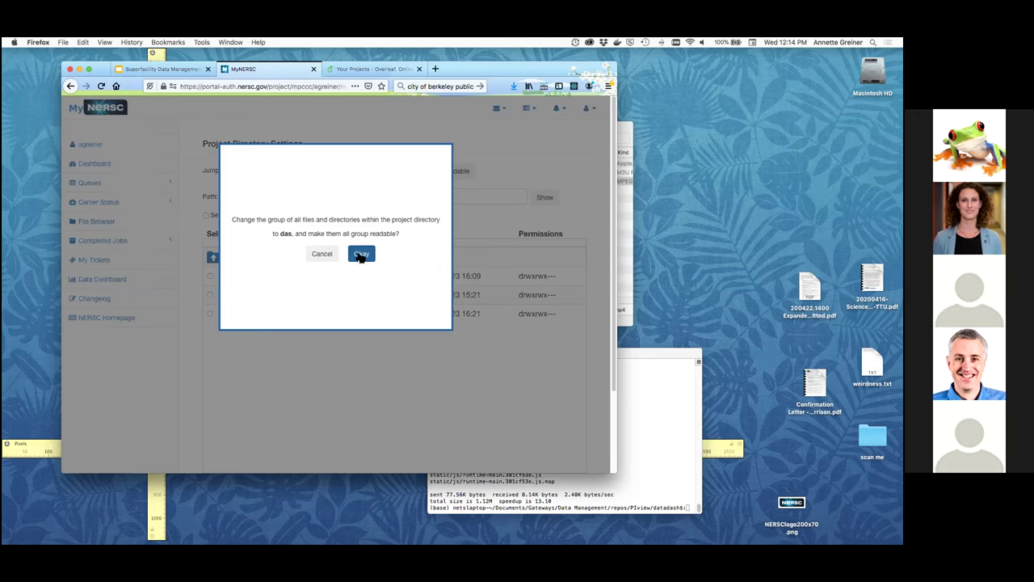
left_click(362, 255)
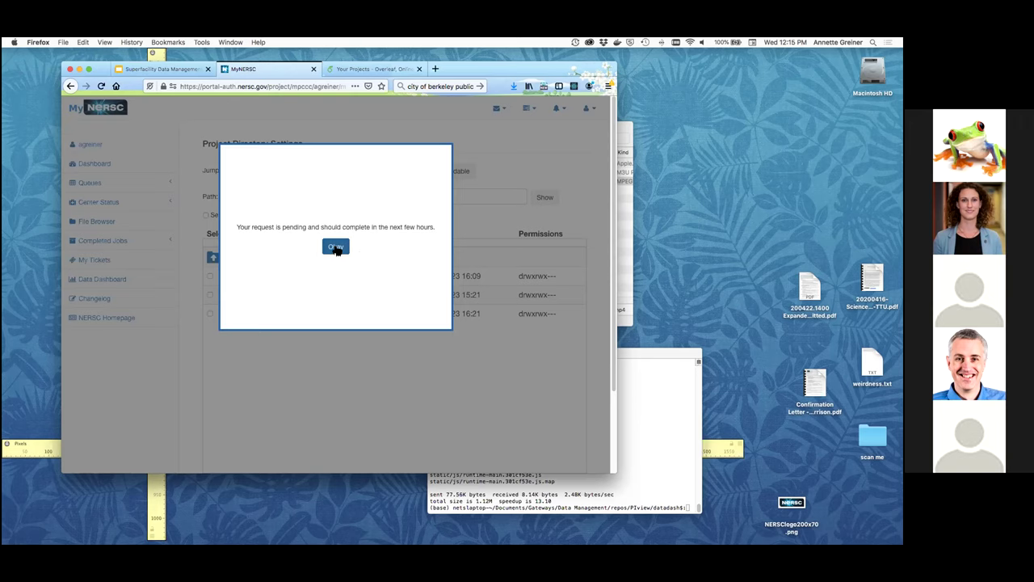
left_click(336, 247)
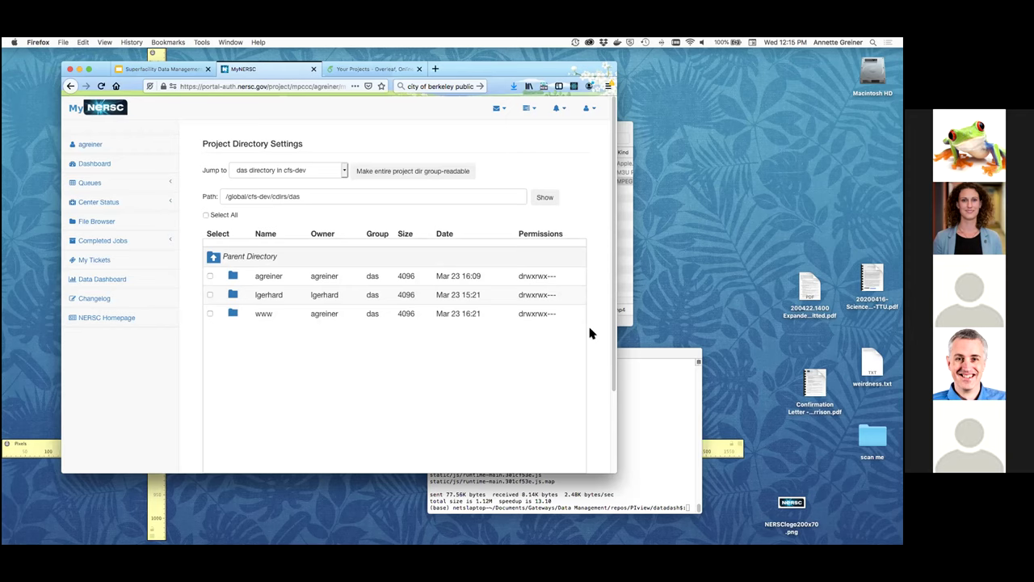
- Expand Pending Requests and Recently Completed Requests to see the completed chmod and chgrp on das
scroll(590, 332, "down", 2)
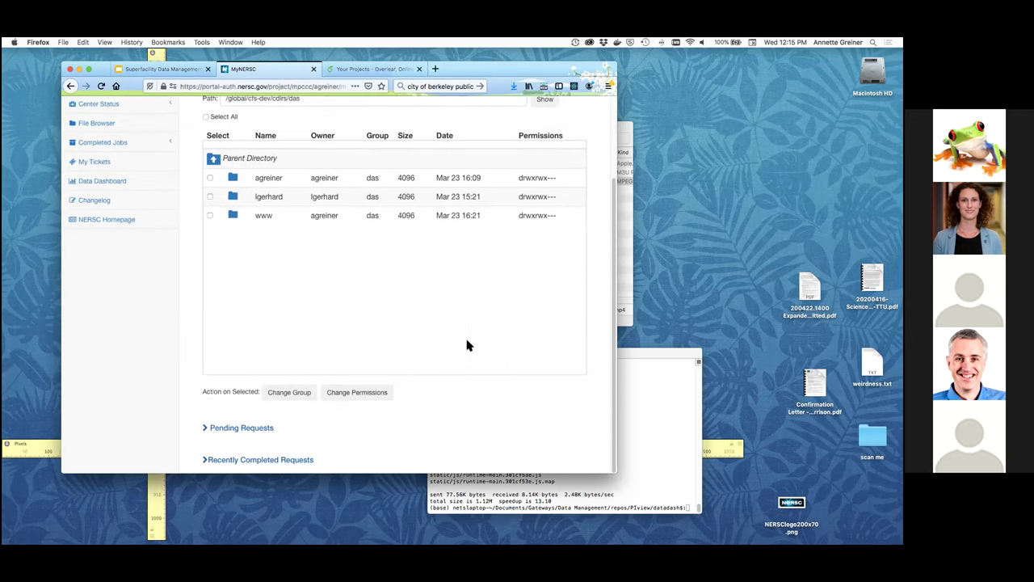
left_click(240, 425)
scroll(420, 419, "down", 1)
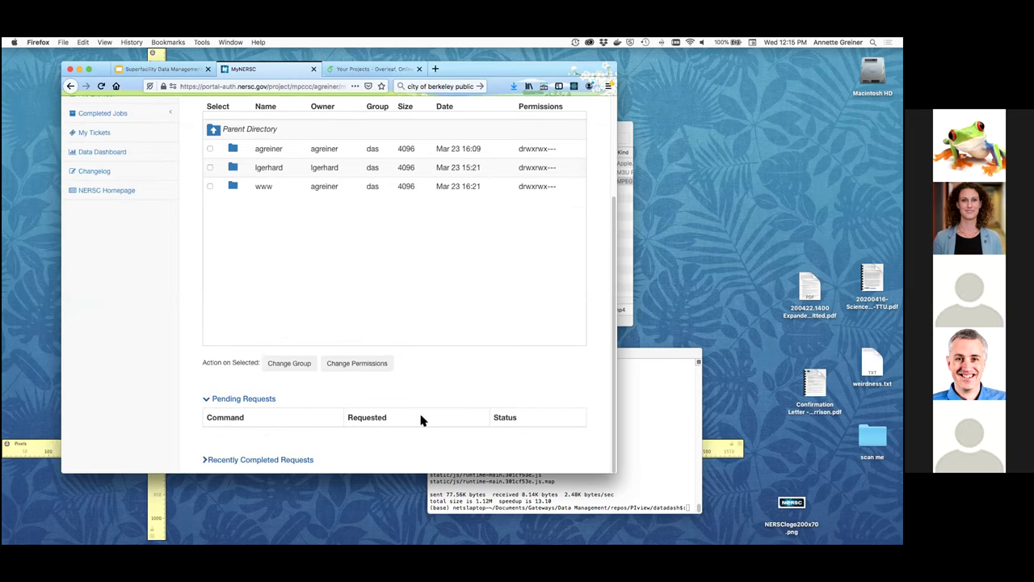
left_click(261, 458)
scroll(377, 440, "down", 4)
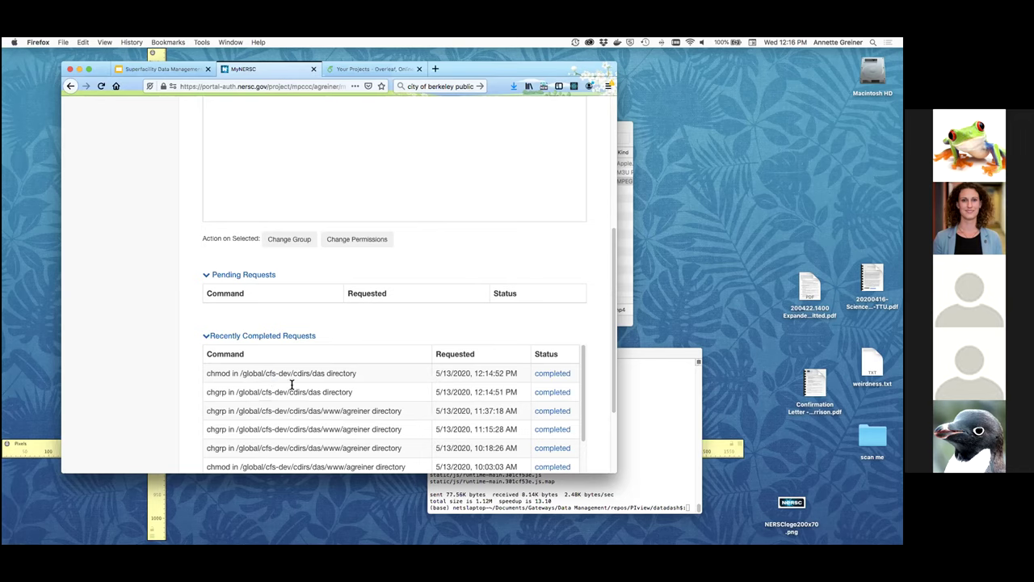
left_click(544, 373)
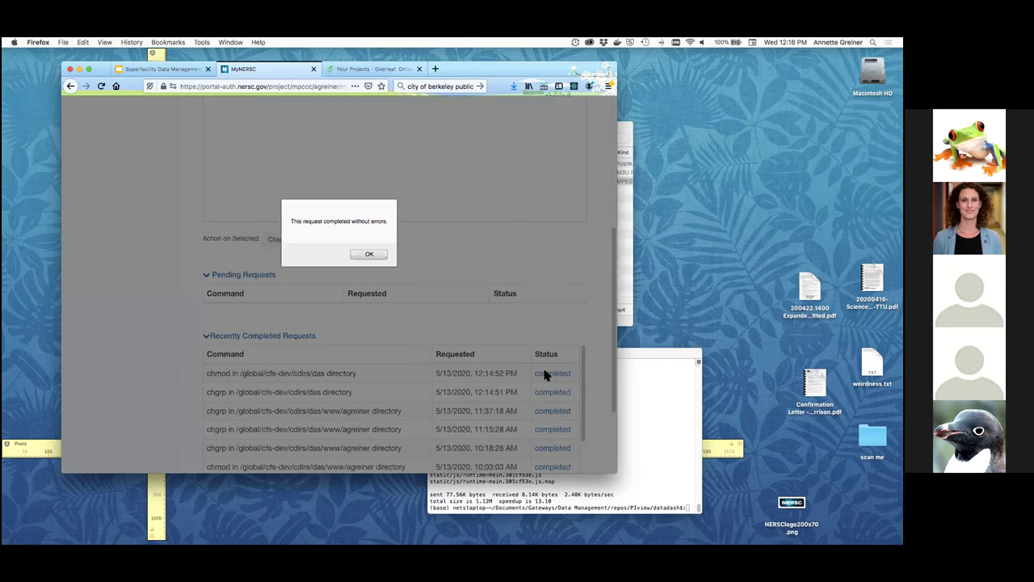
left_click(368, 254)
scroll(509, 416, "down", 5)
scroll(509, 416, "down", 5)
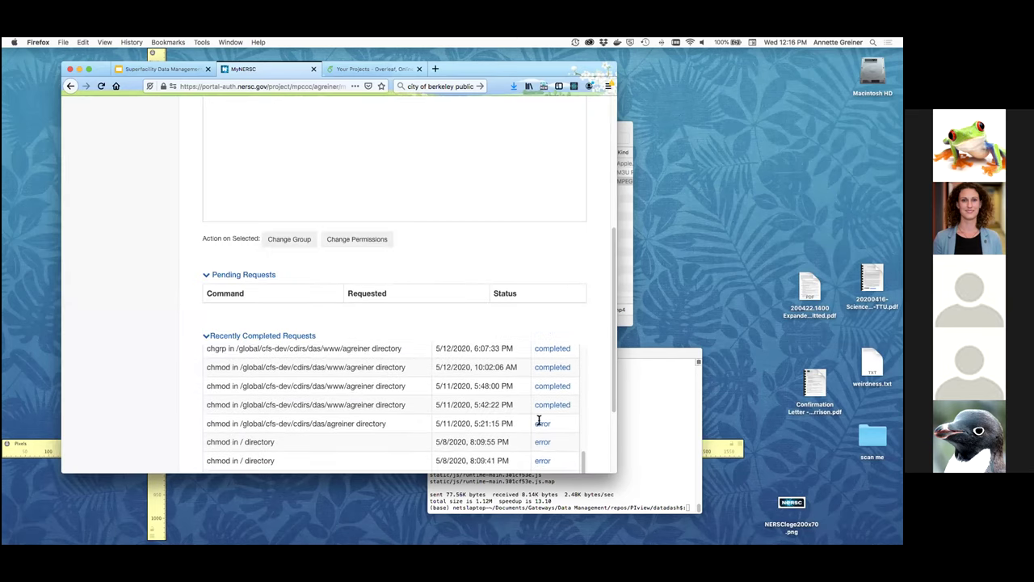
left_click(540, 423)
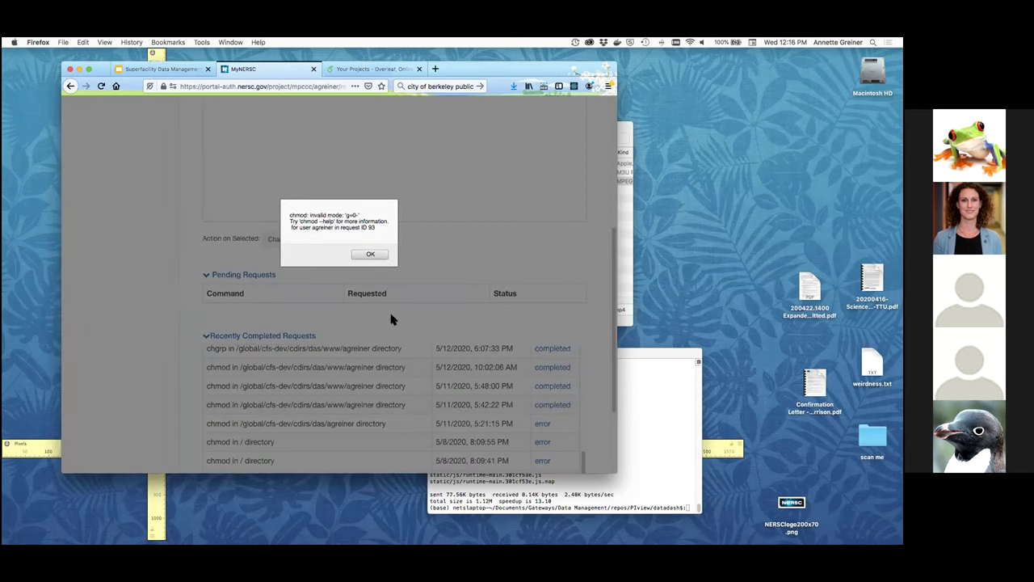
left_click(369, 255)
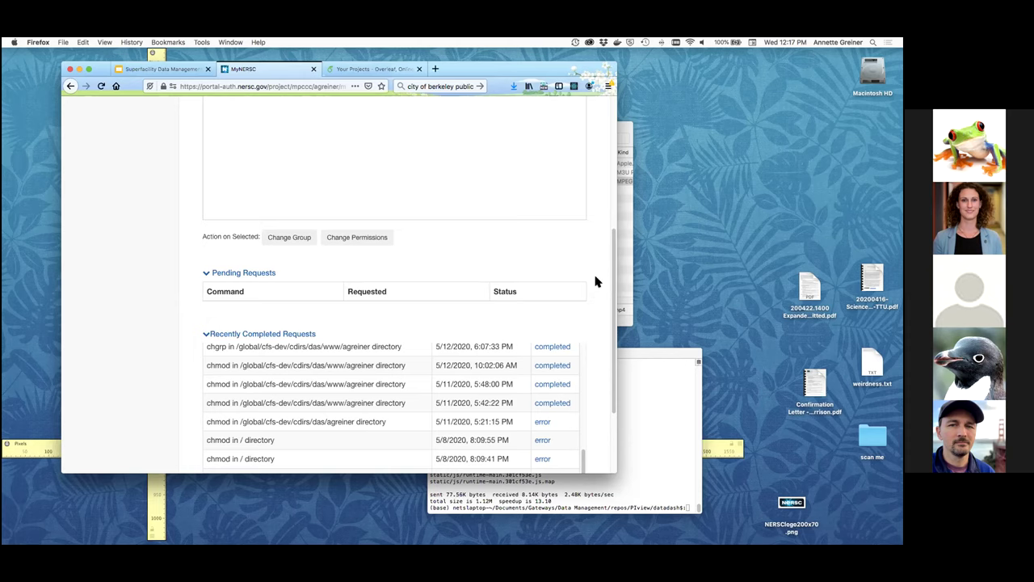
scroll(595, 281, "up", 10)
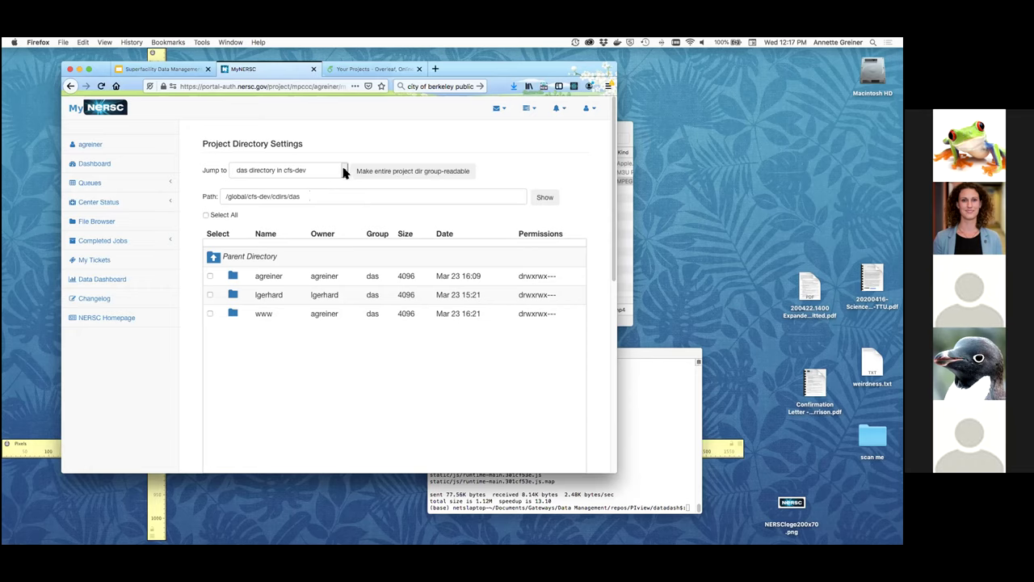
- Return to the das directory in cfs-dev and go to its /www folder
left_click(343, 172)
left_click(327, 208)
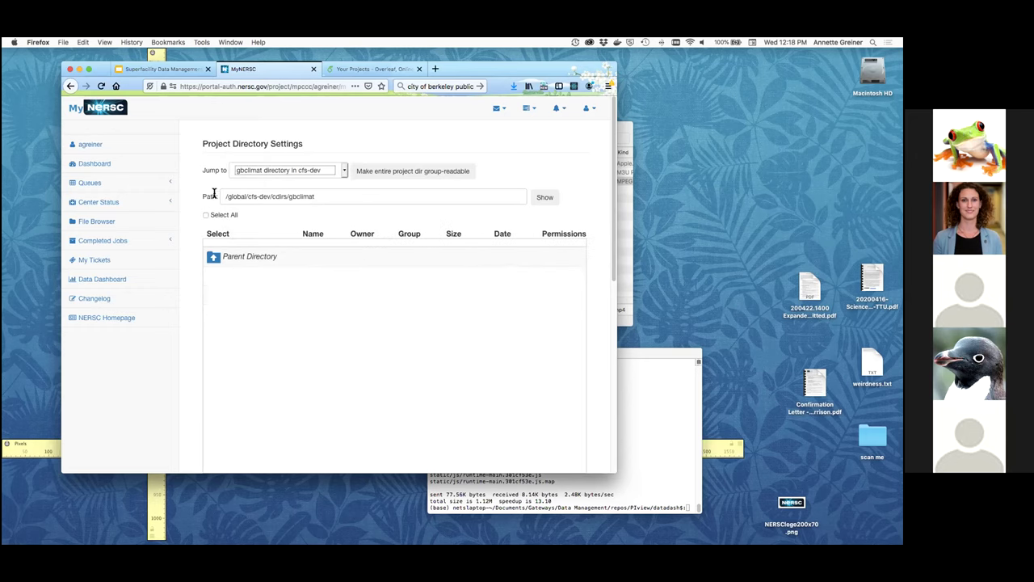
left_click(343, 172)
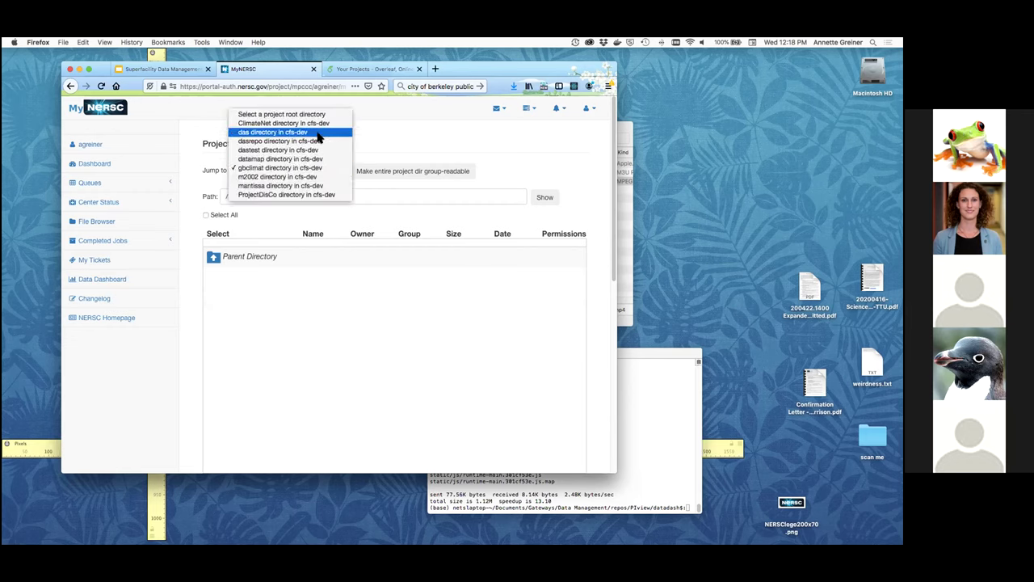
left_click(316, 132)
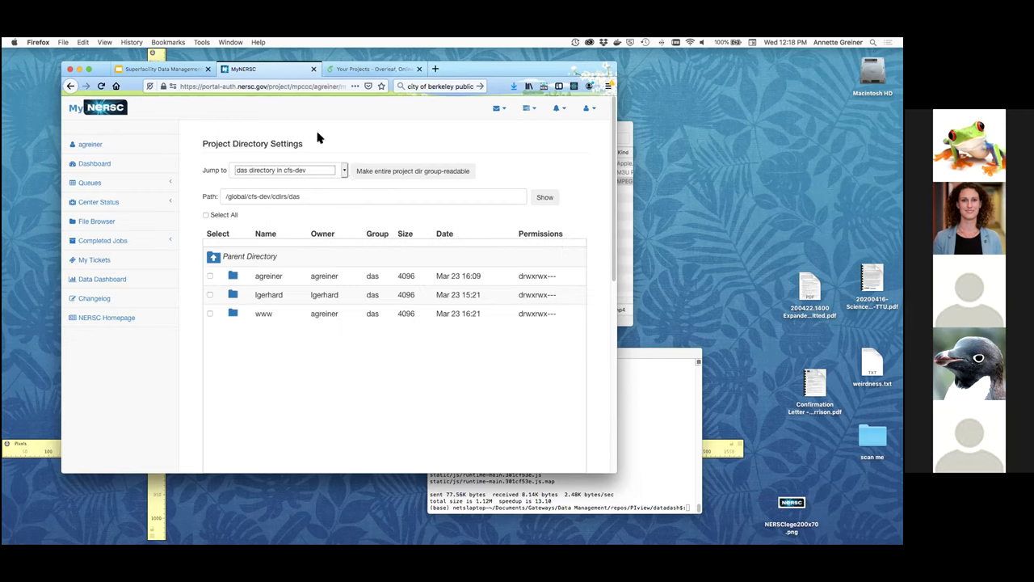
left_click(337, 196)
type("/www/")
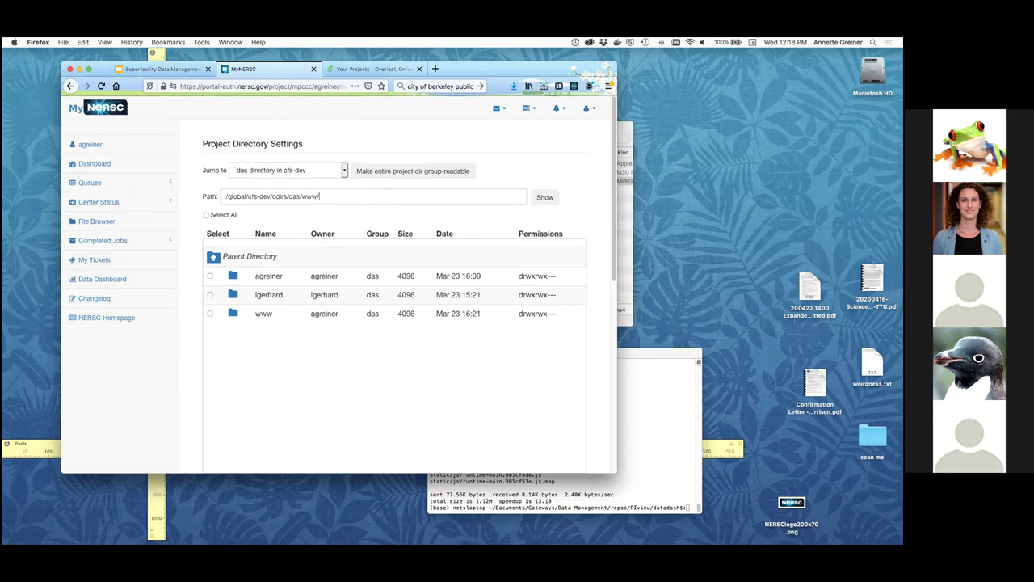
key("Return")
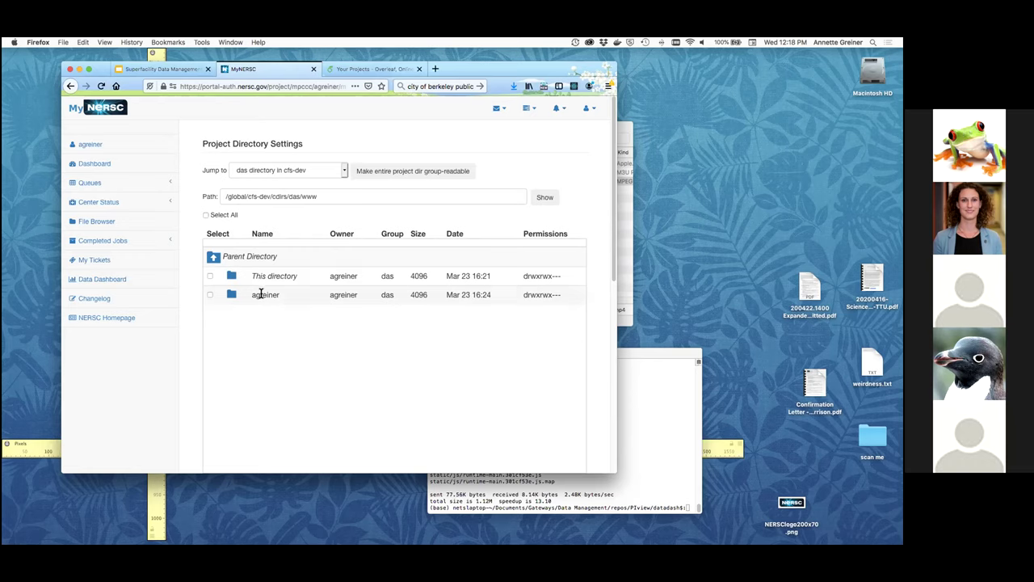
left_click(261, 294)
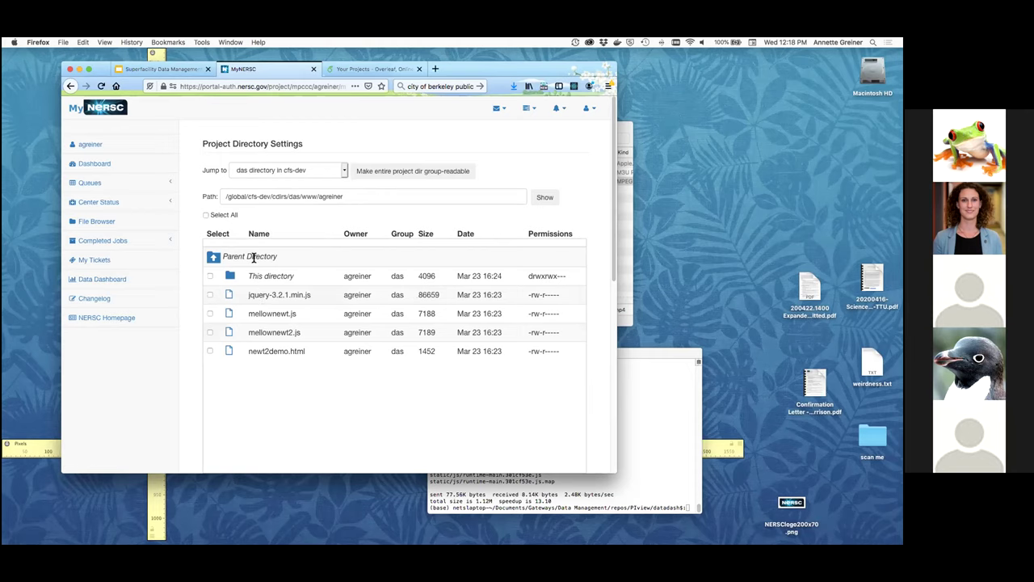
left_click(253, 257)
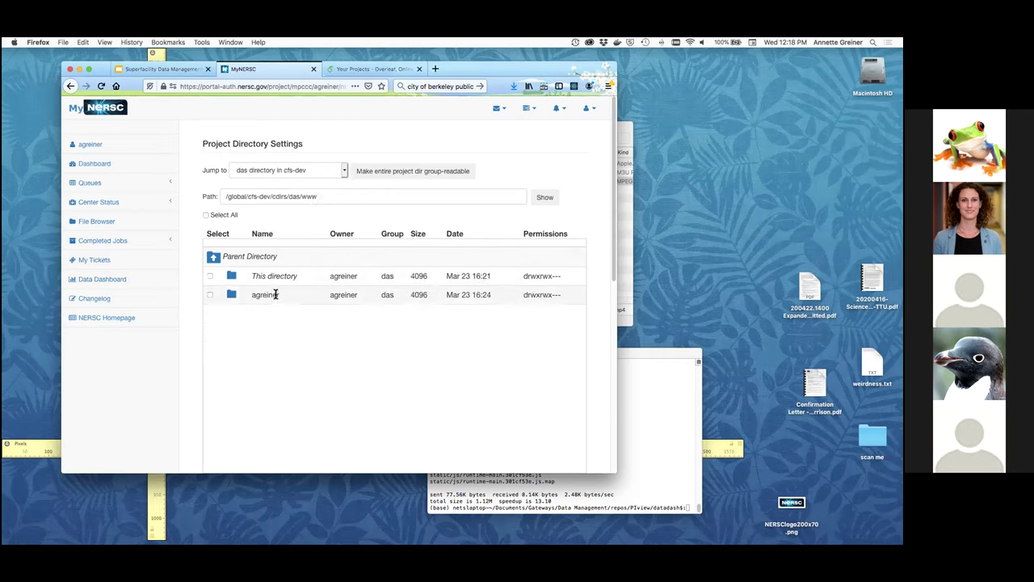
left_click(266, 294)
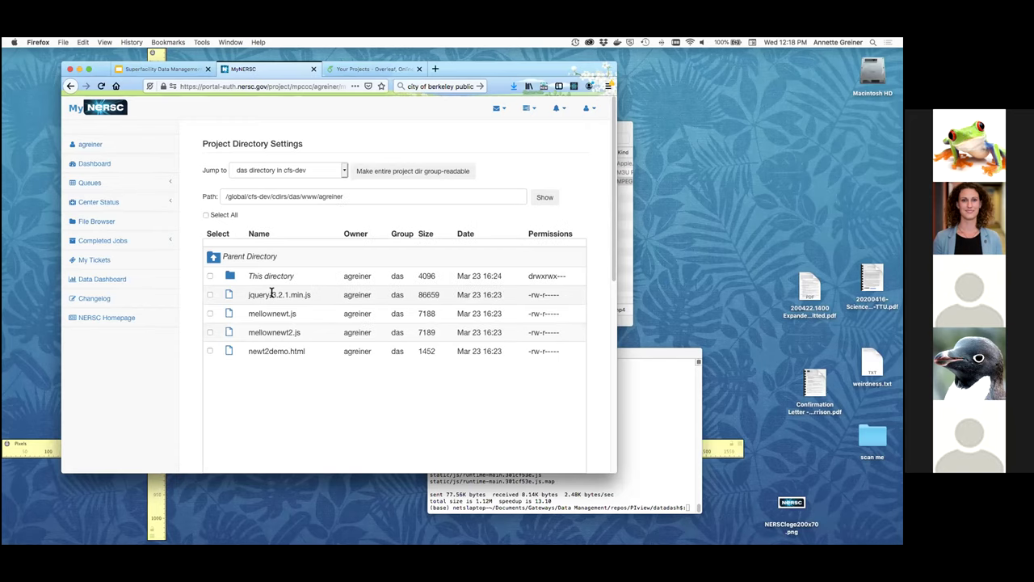
left_click(209, 313)
left_click(205, 215)
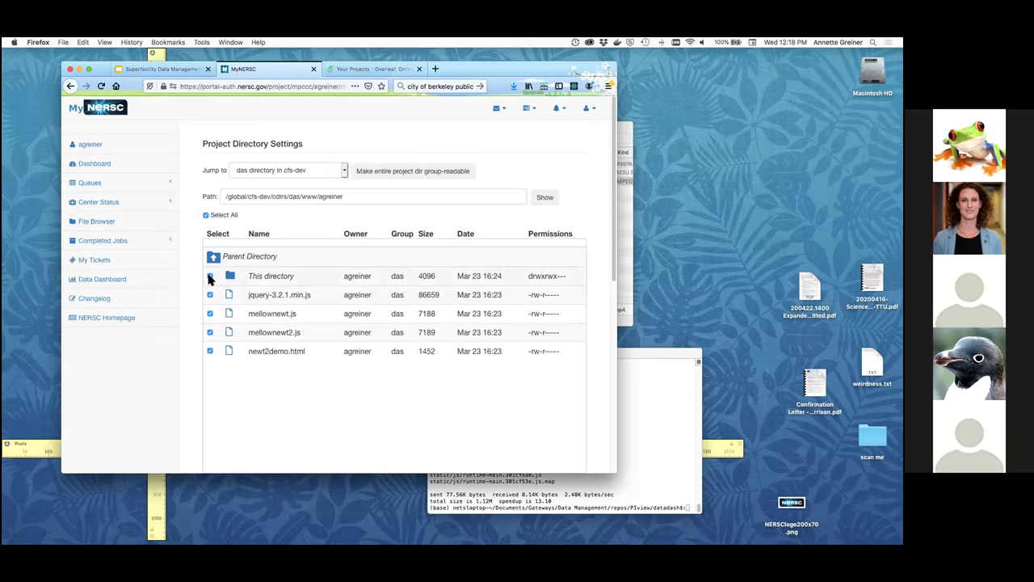
left_click(209, 276)
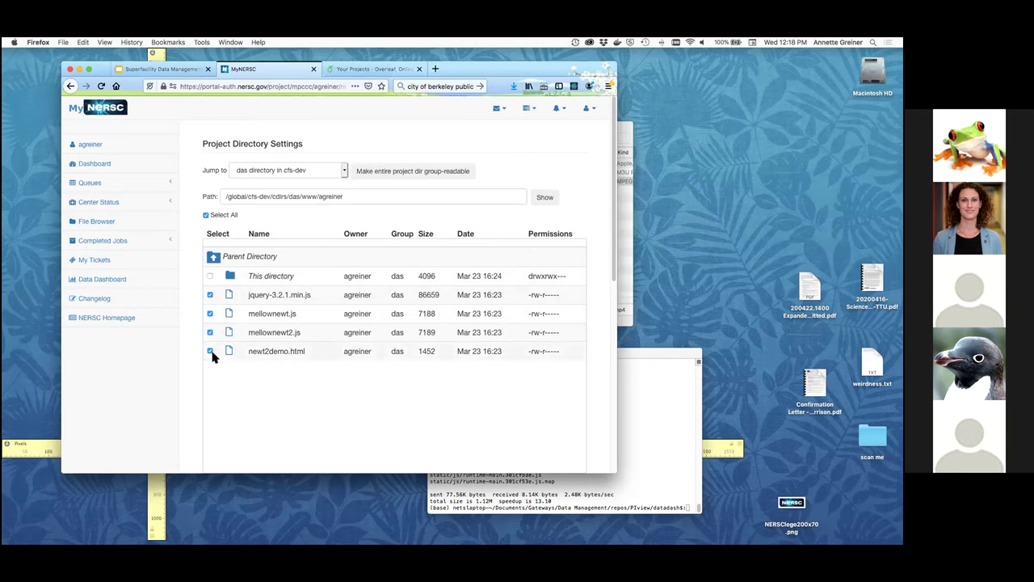
left_click(209, 352)
scroll(412, 376, "down", 2)
scroll(412, 376, "down", 3)
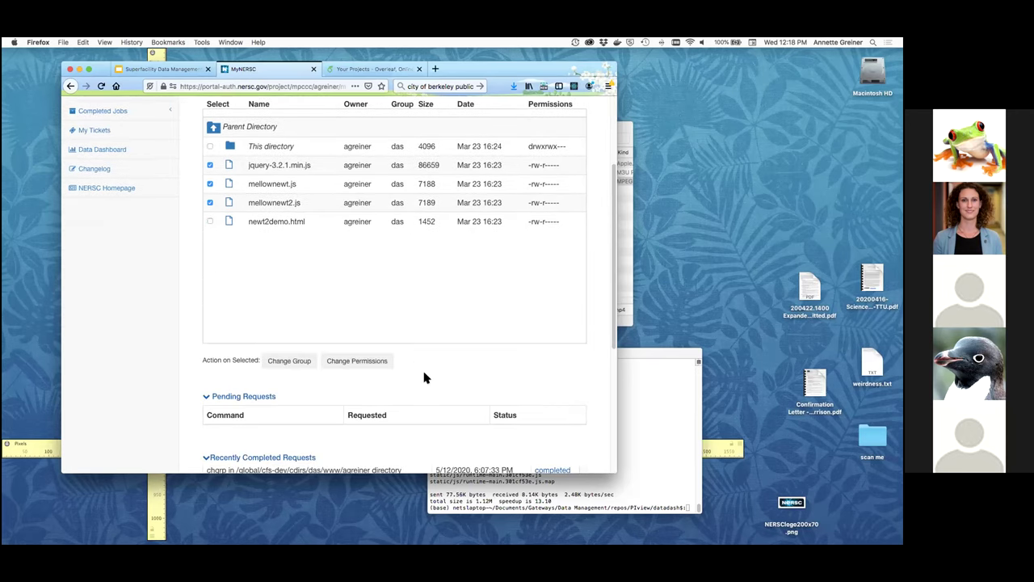
- Submit a Change Group request setting the three selected files to group das
left_click(276, 364)
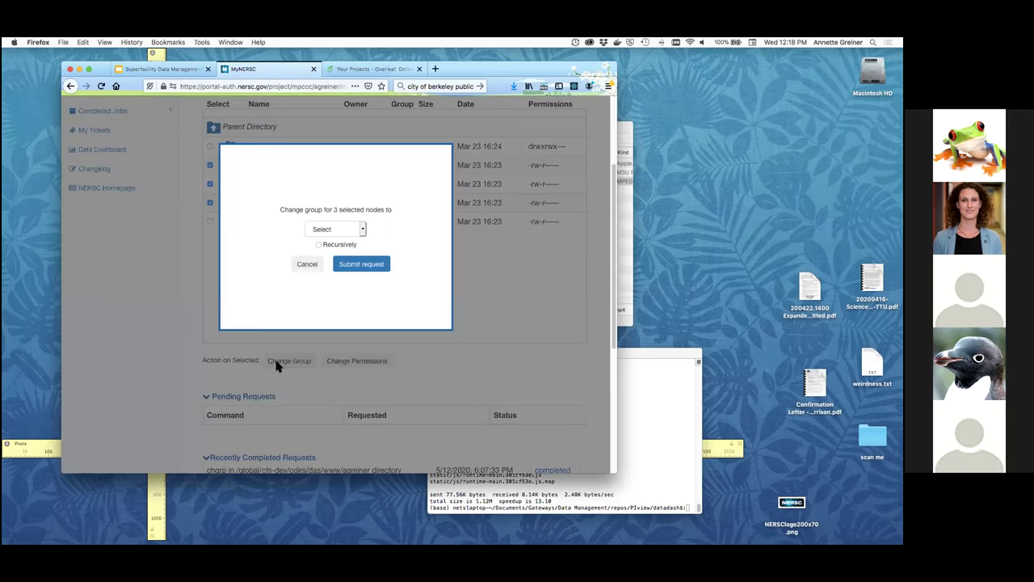
left_click(361, 231)
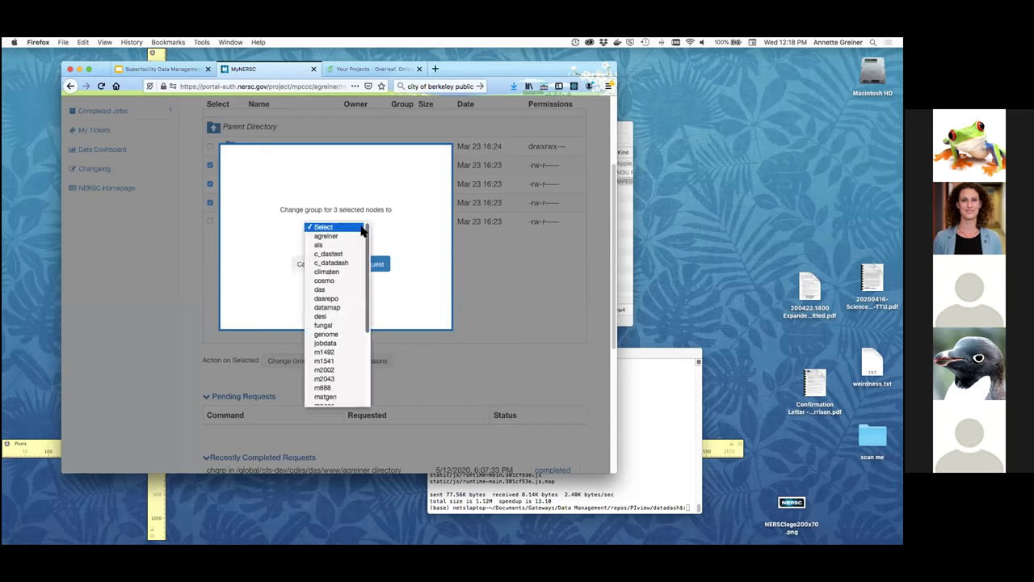
scroll(344, 317, "down", 3)
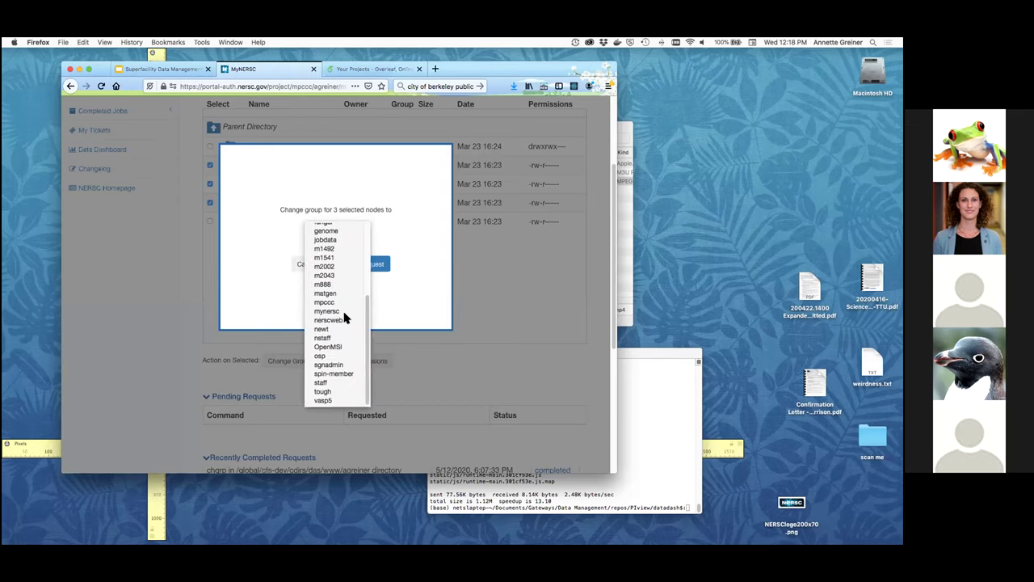
scroll(344, 318, "up", 2)
scroll(344, 317, "up", 1)
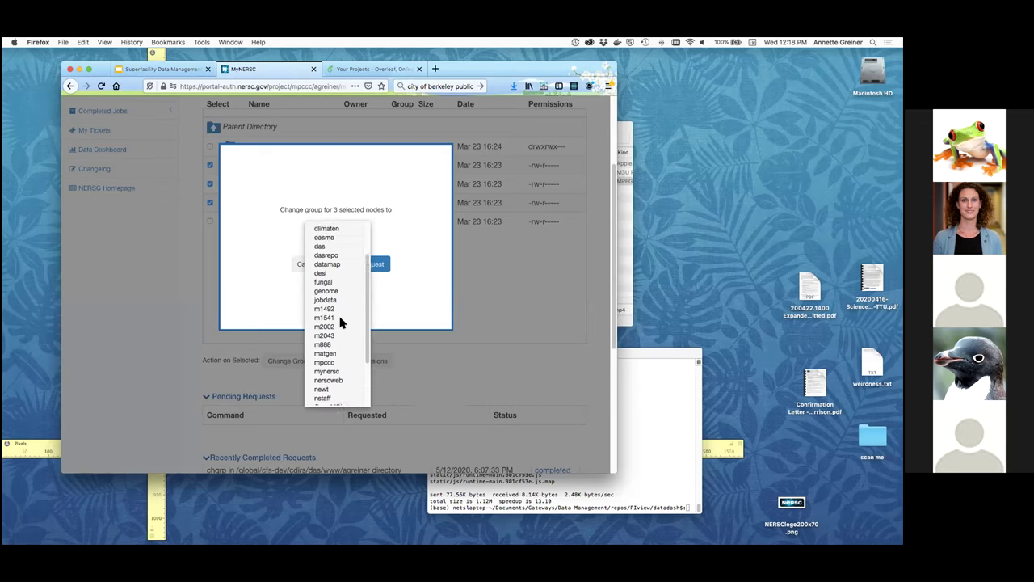
left_click(325, 245)
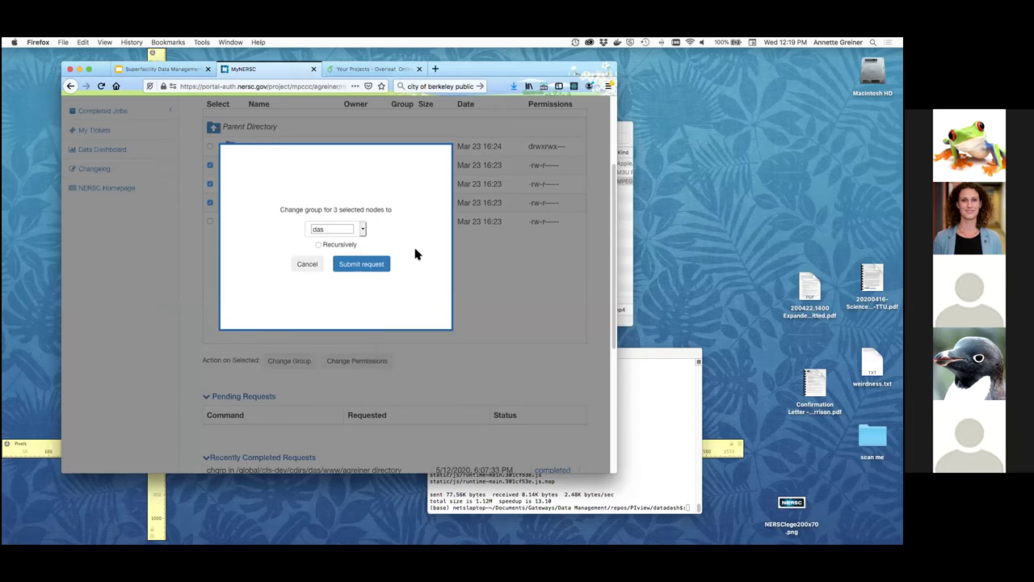
left_click(369, 264)
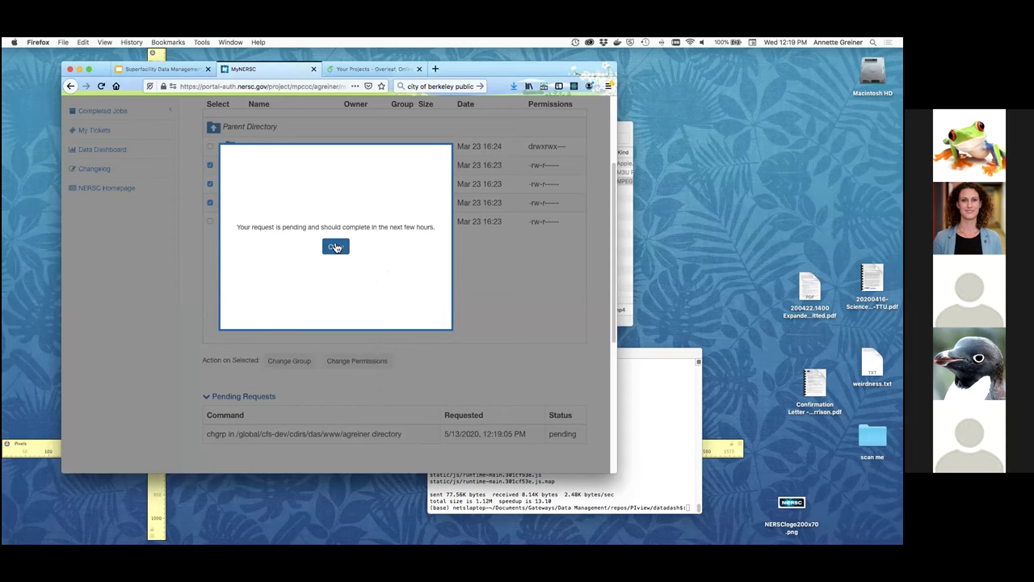
left_click(336, 247)
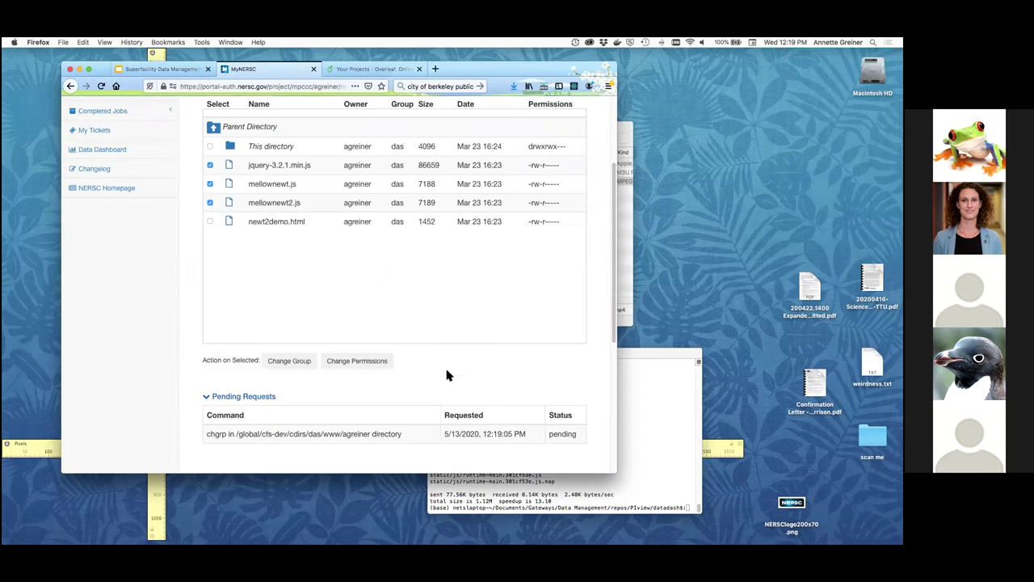
- Submit a Change Permissions request granting the owning group Read (r) and Write (w)
left_click(374, 361)
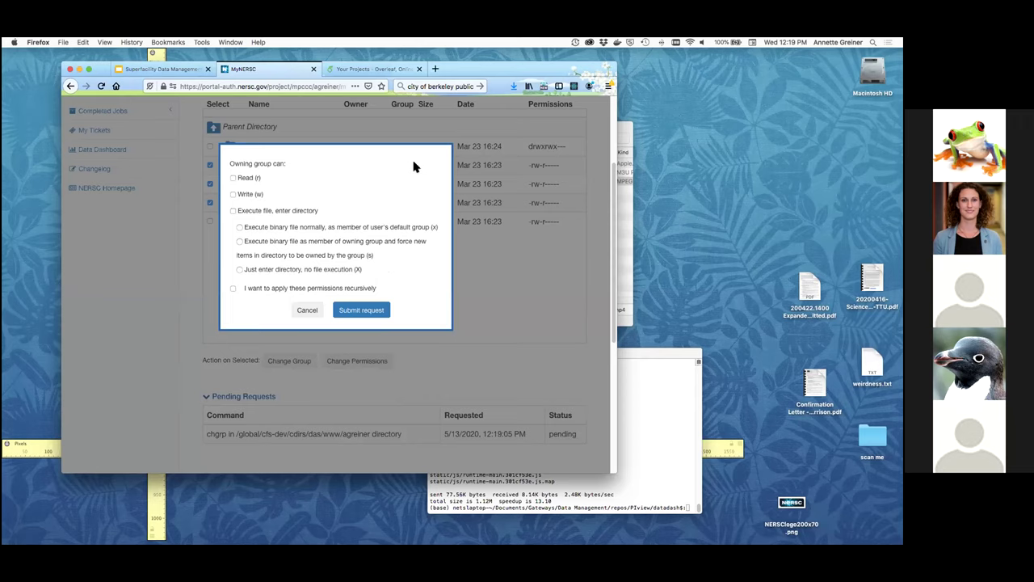
left_click(232, 177)
left_click(233, 194)
left_click(372, 312)
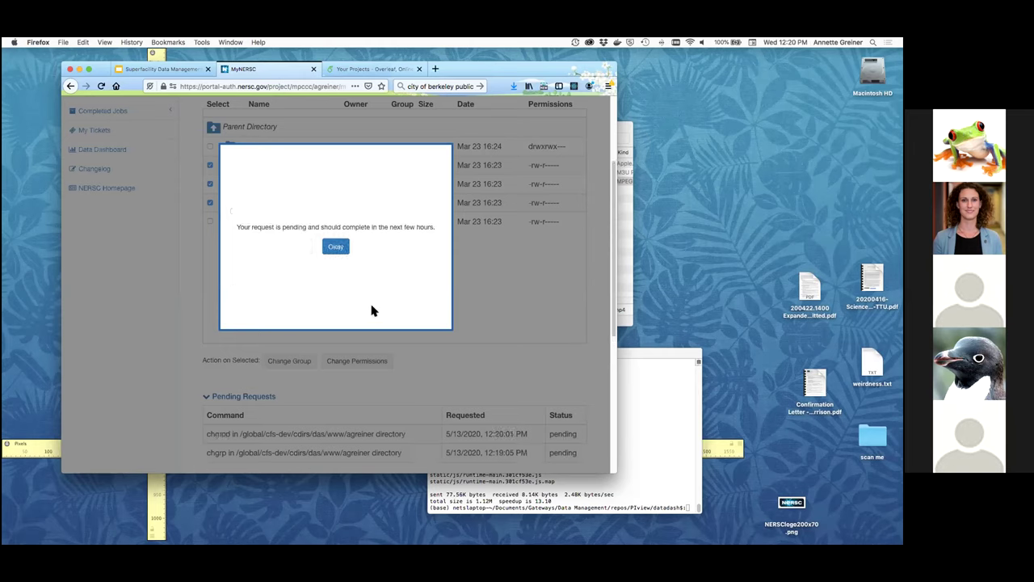
left_click(336, 248)
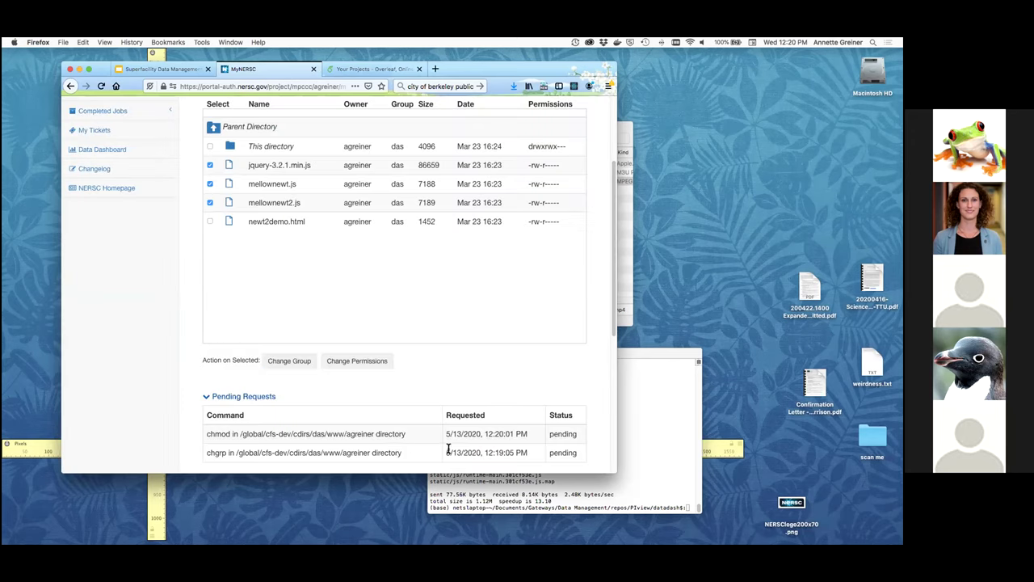
scroll(563, 385, "down", 3)
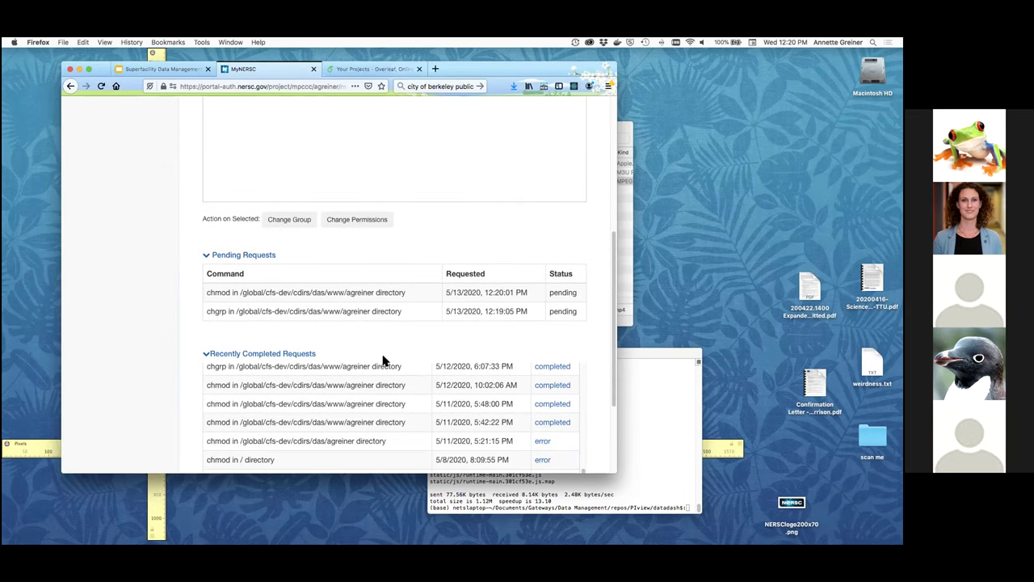
scroll(381, 421, "up", 5)
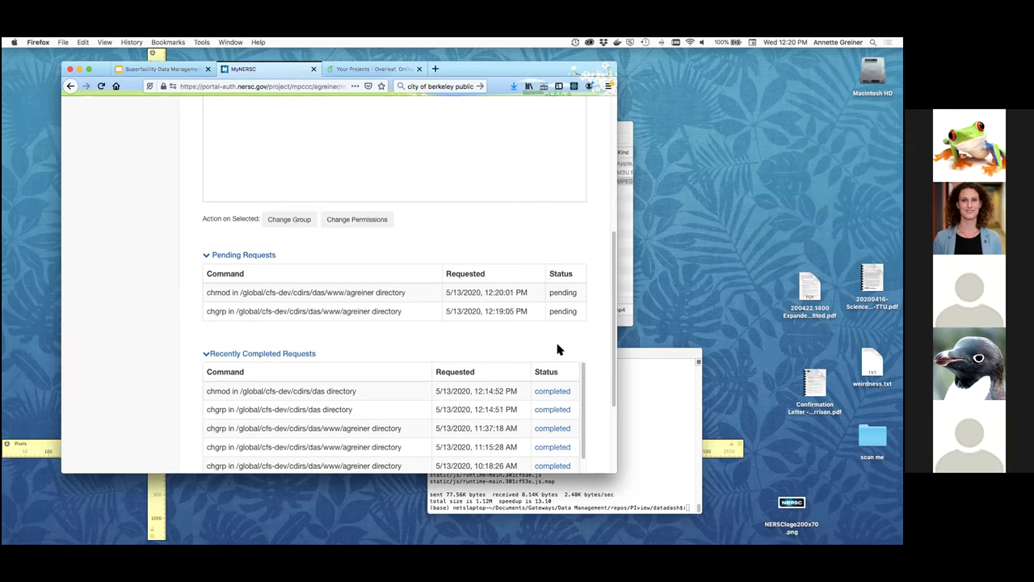
scroll(558, 349, "up", 10)
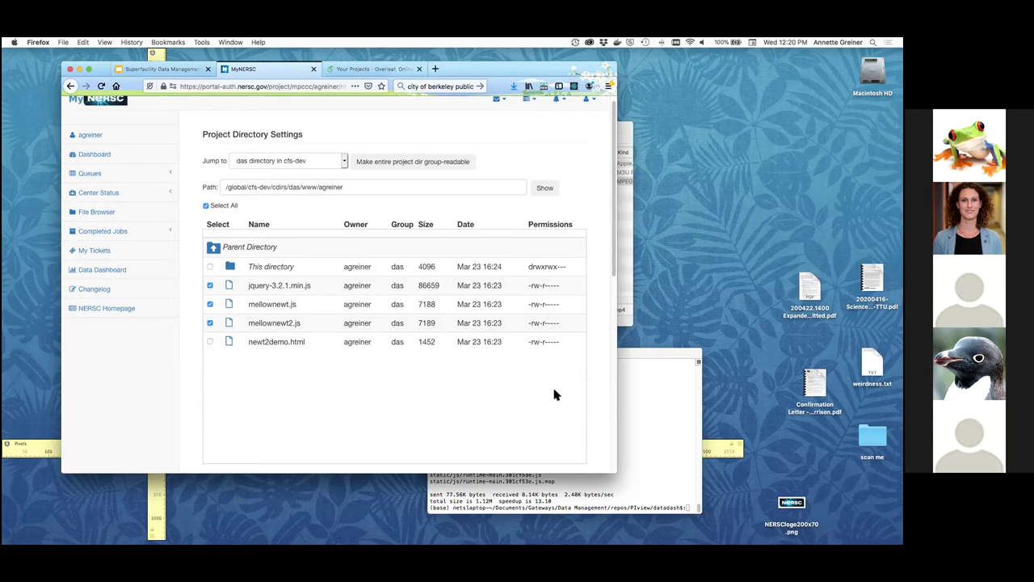
scroll(554, 394, "down", 10)
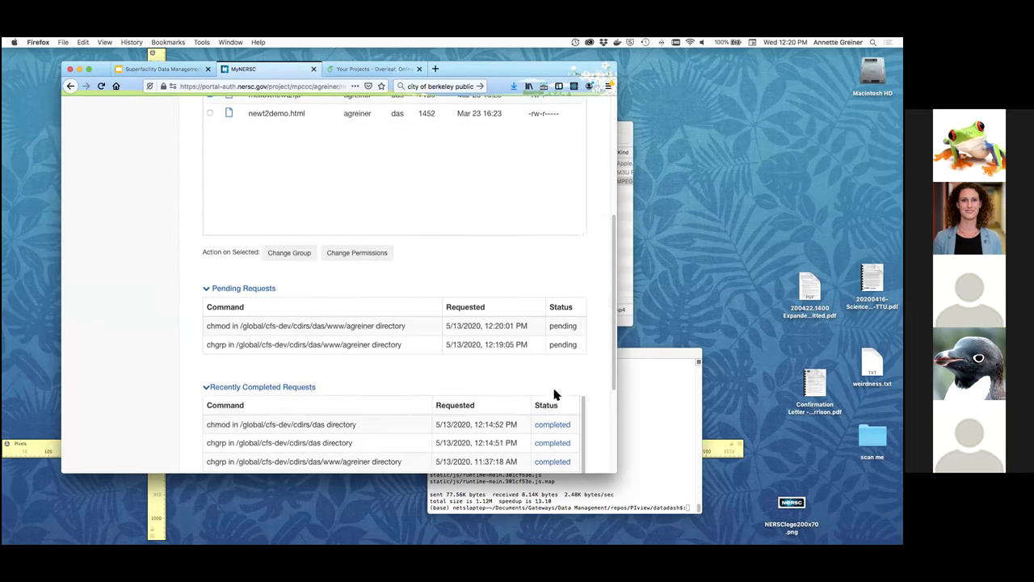
scroll(595, 393, "down", 5)
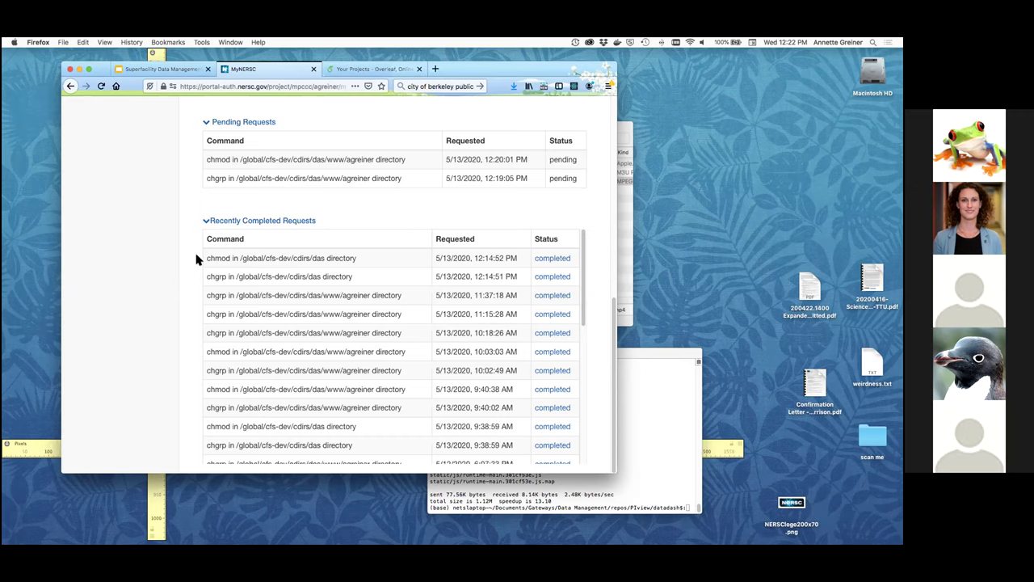
- Reload the agreiner folder to see the three scripts now at -rw-rw----, requests still pending
scroll(196, 258, "up", 10)
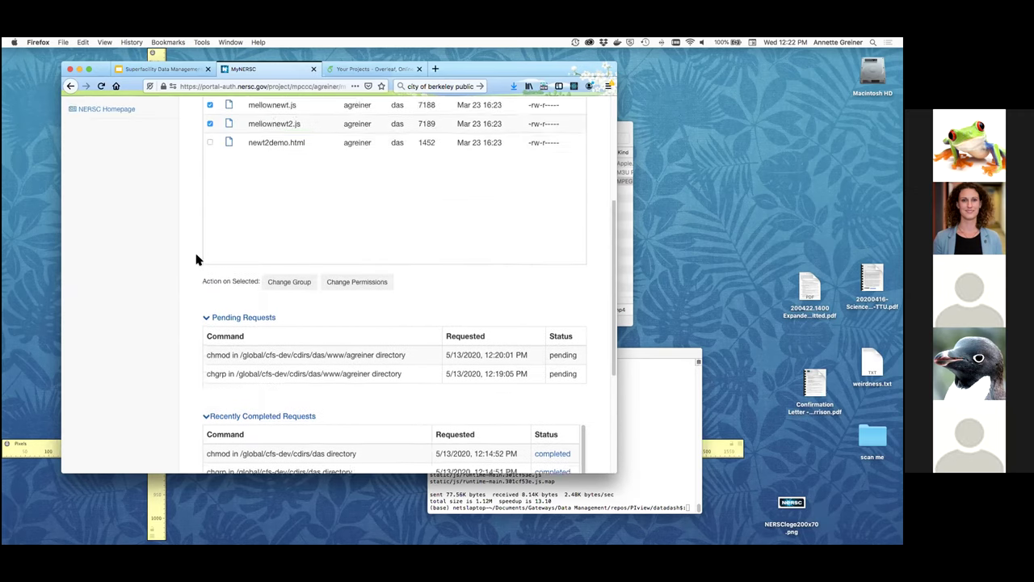
scroll(195, 258, "up", 1)
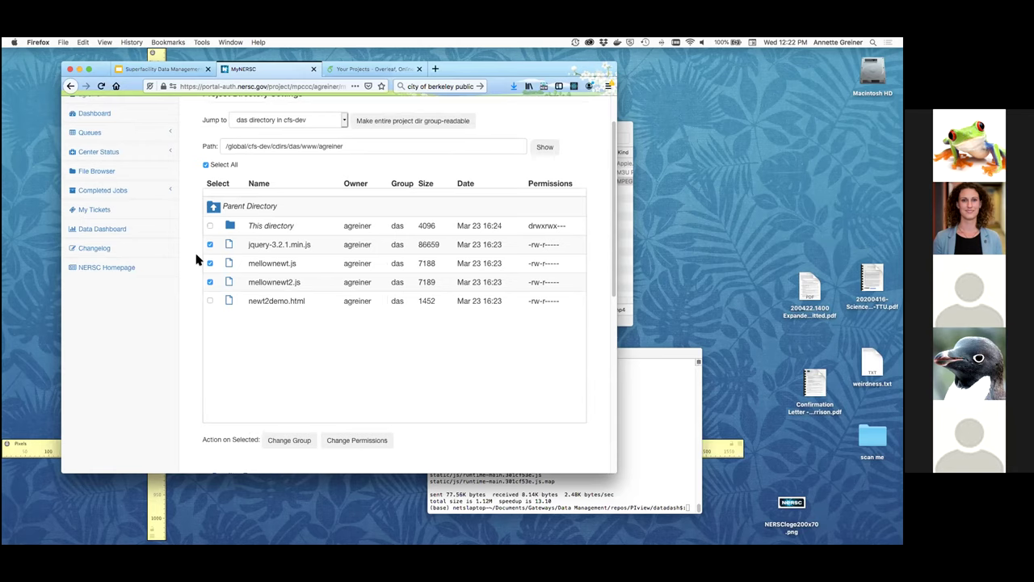
left_click(213, 208)
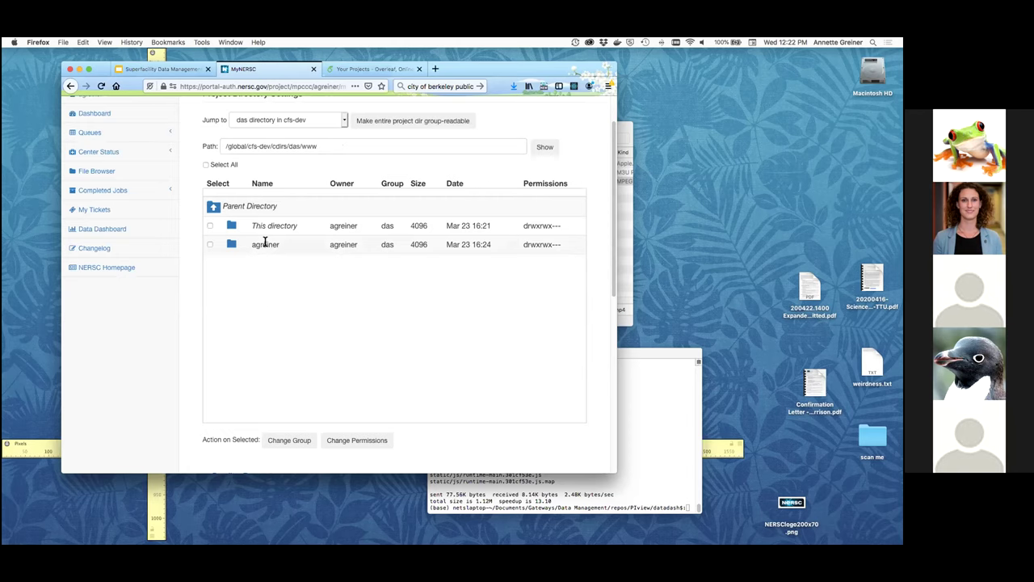
left_click(264, 244)
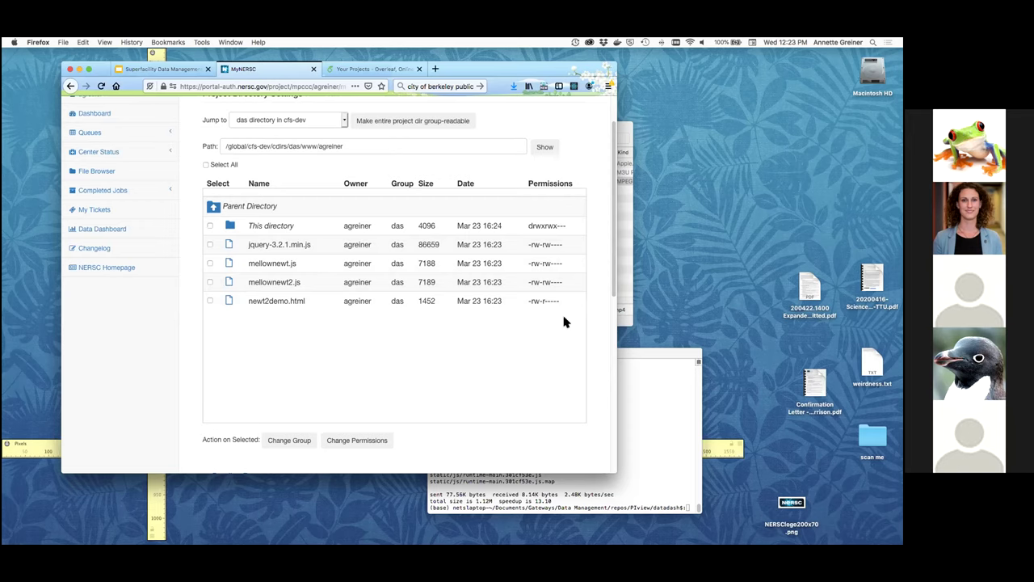
scroll(591, 361, "down", 1)
scroll(592, 361, "down", 5)
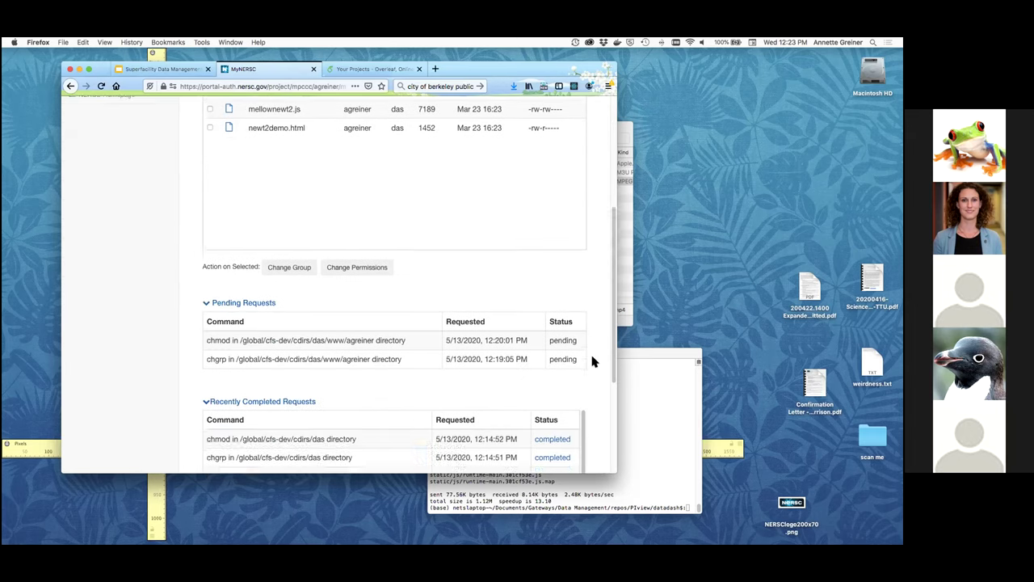